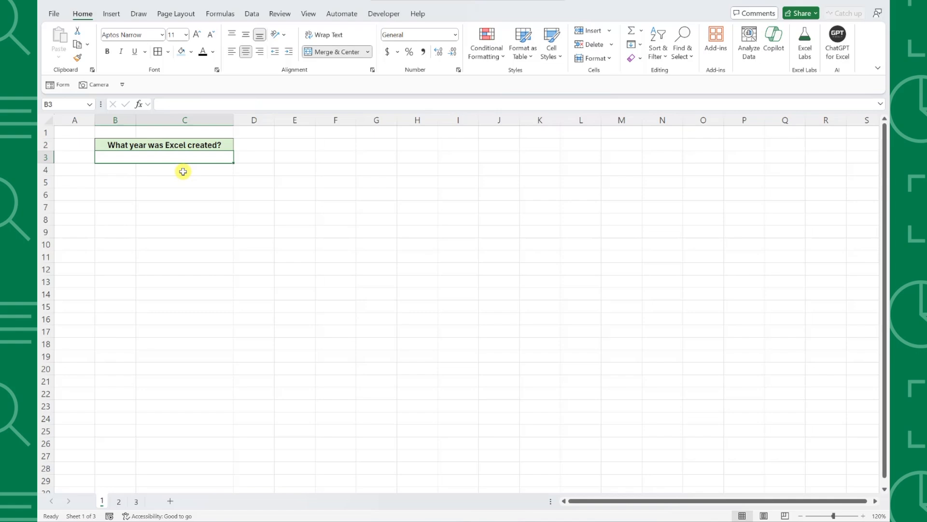
Step: Enter a LABS.GENERATIVEAI formula in B3 that uses the question in B2 as its prompt
type("=labs")
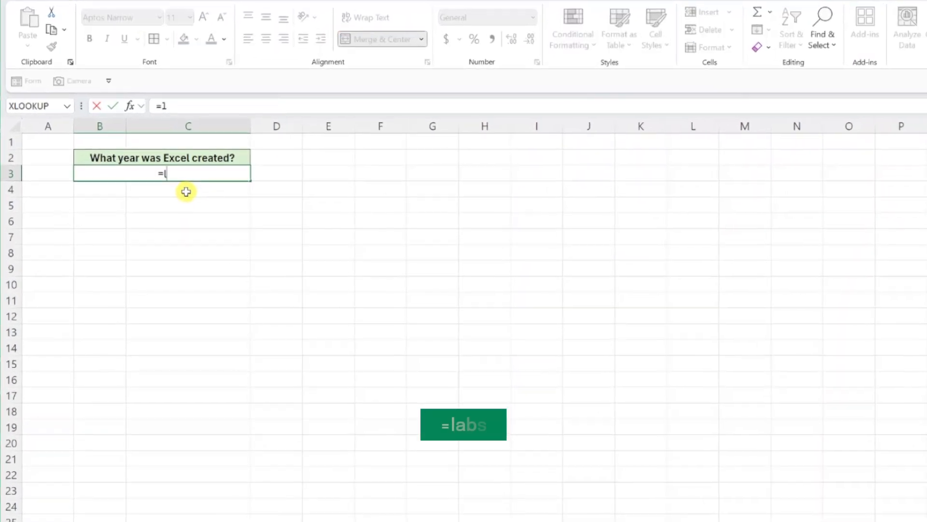
key("Tab")
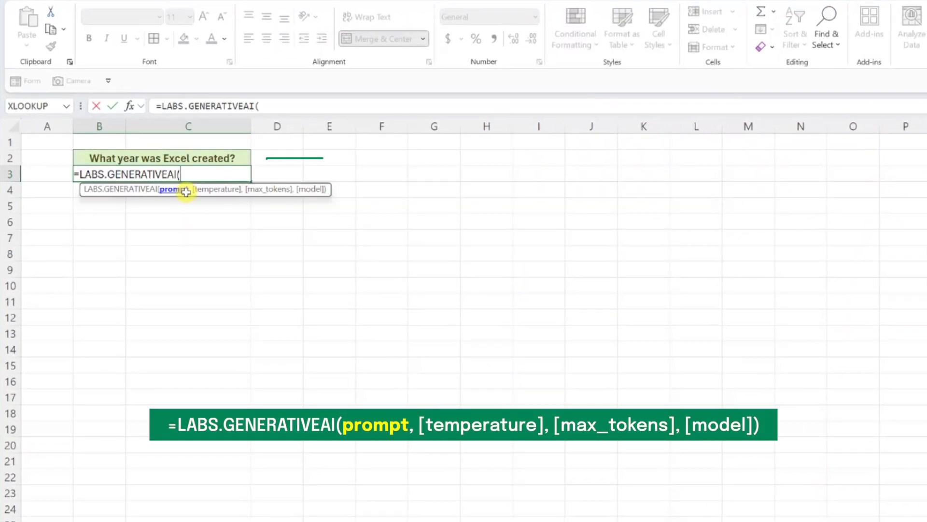
left_click(175, 157)
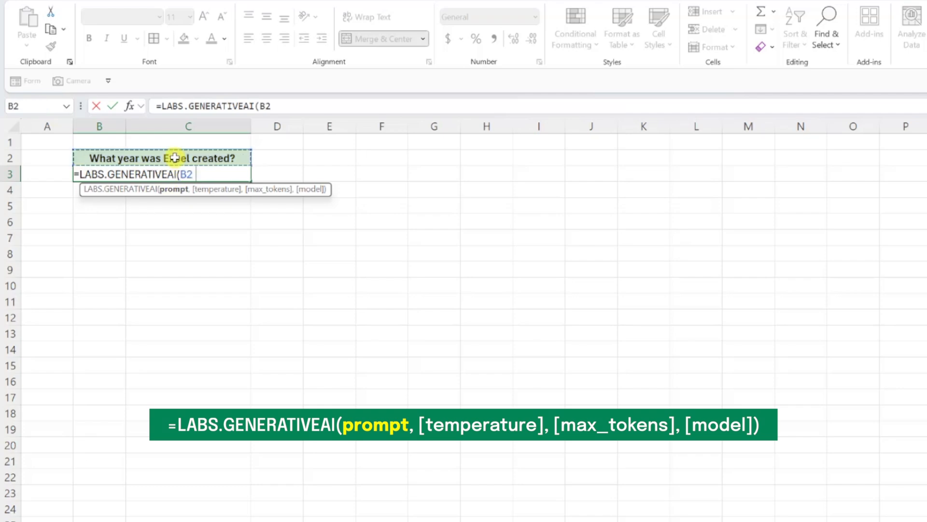
type(")")
key("Return")
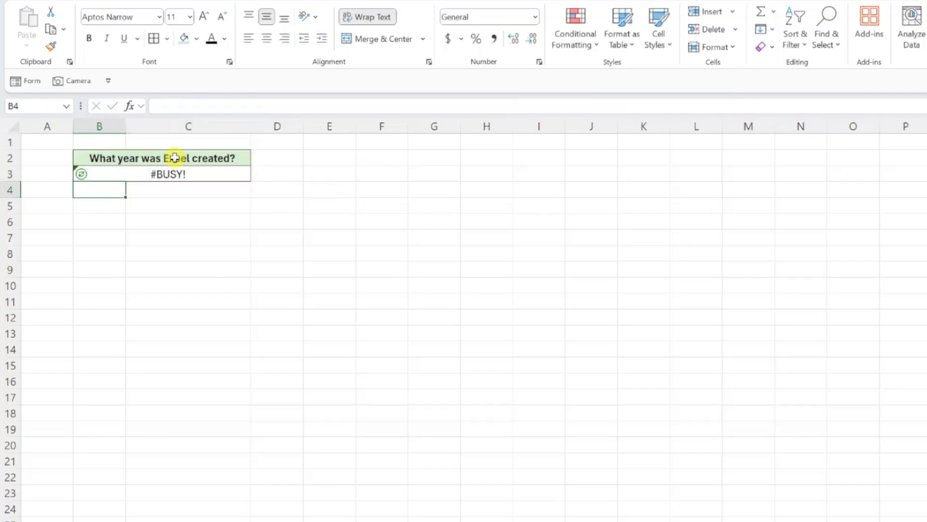
key("Up")
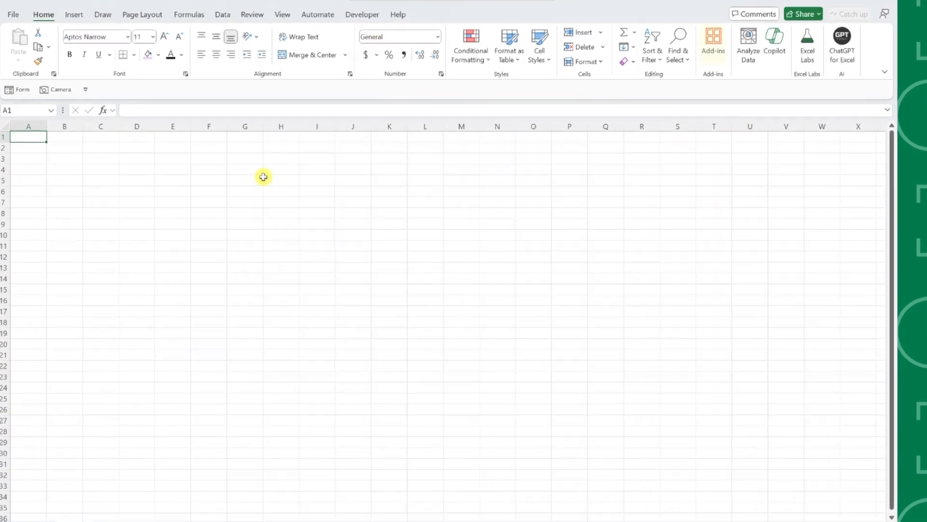
Step: Find "Excel Labs" in the Office Add-ins store and add it, accepting the license terms and privacy policy
left_click(706, 57)
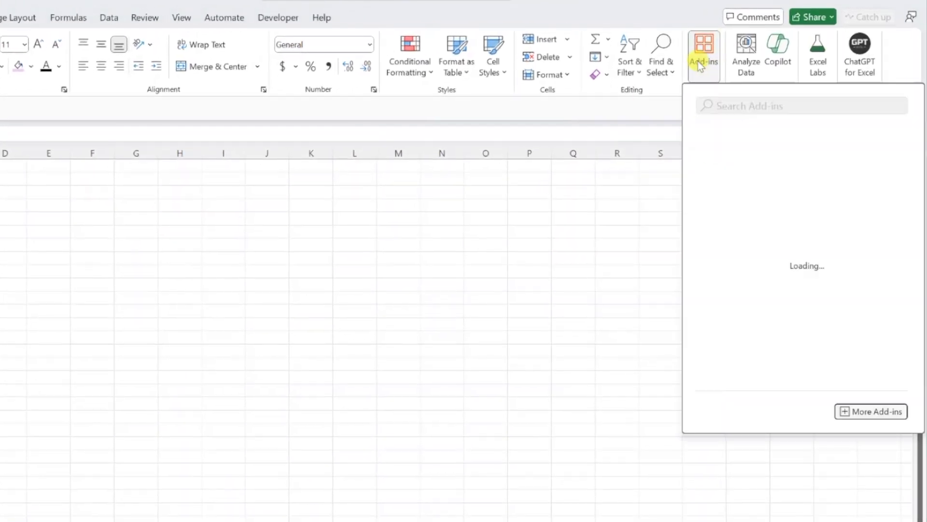
left_click(866, 412)
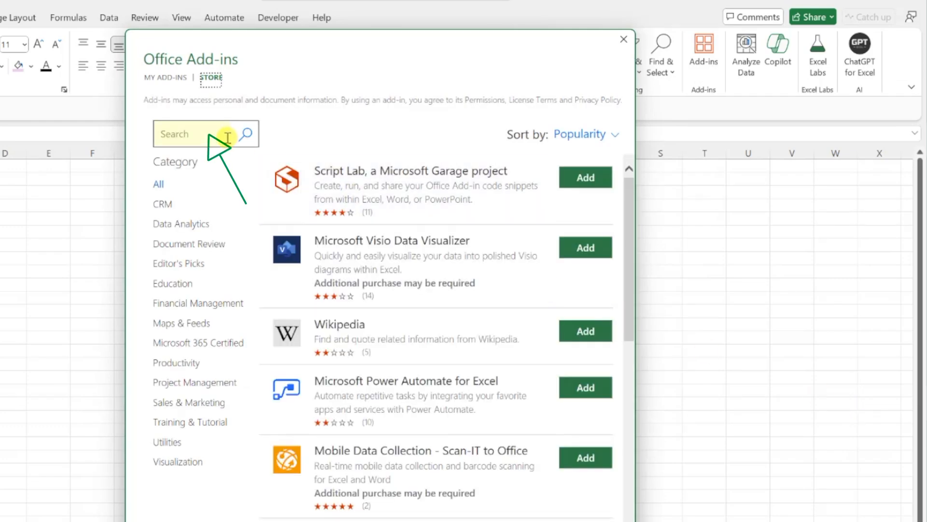
left_click(226, 137)
type("Excel Labs")
key("Return")
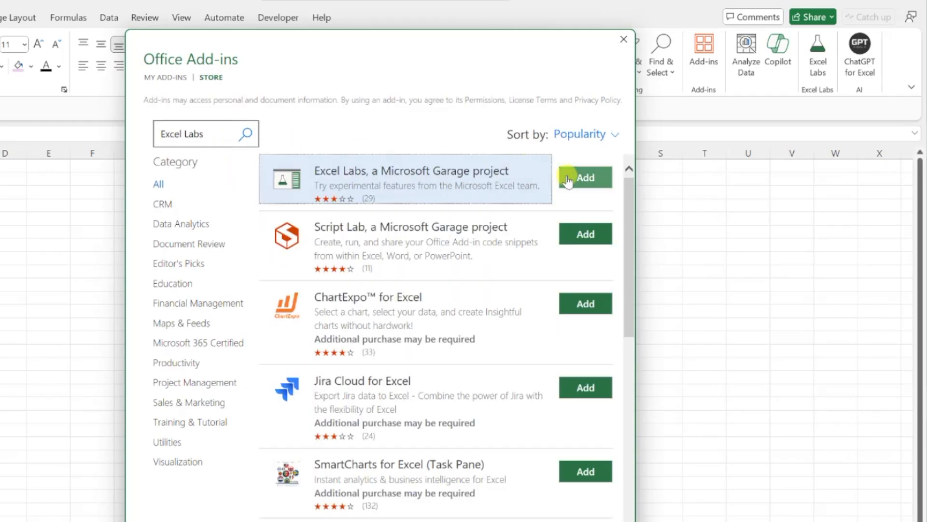
left_click(570, 178)
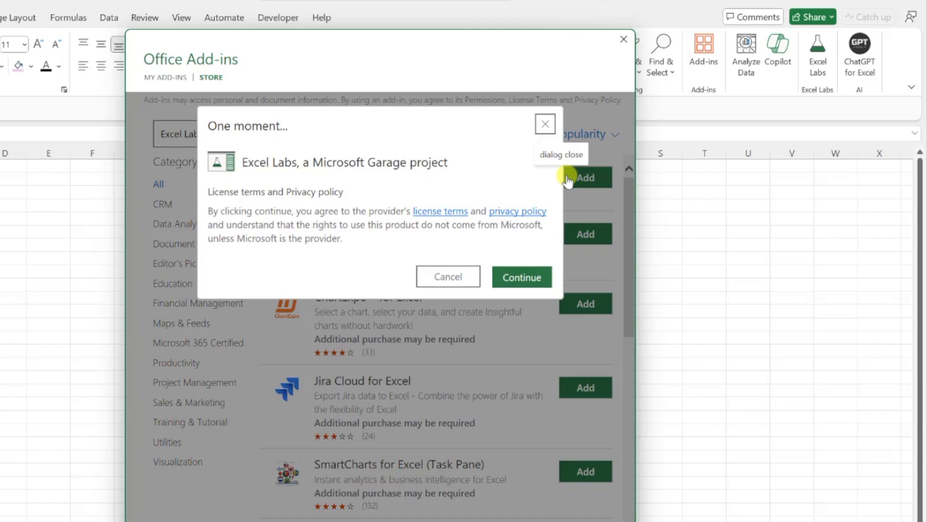
left_click(533, 274)
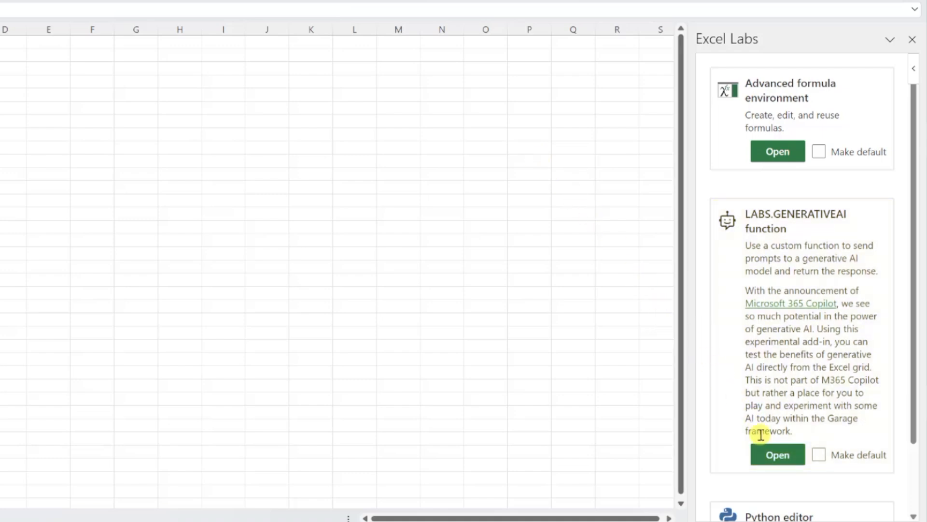
Step: Open the LABS.GENERATIVEAI function in Excel Labs and expand its Configure API key section
left_click(770, 456)
scroll(768, 449, "down", 4)
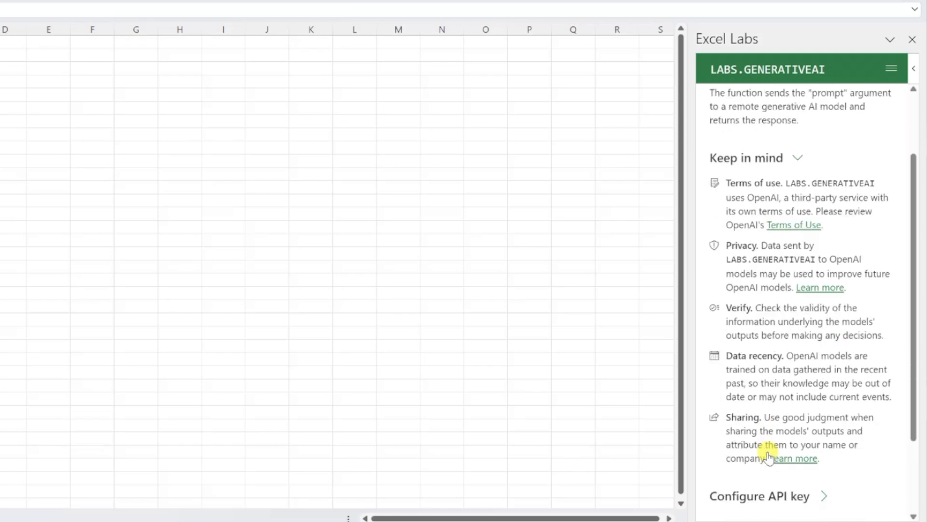
left_click(814, 394)
scroll(815, 396, "down", 4)
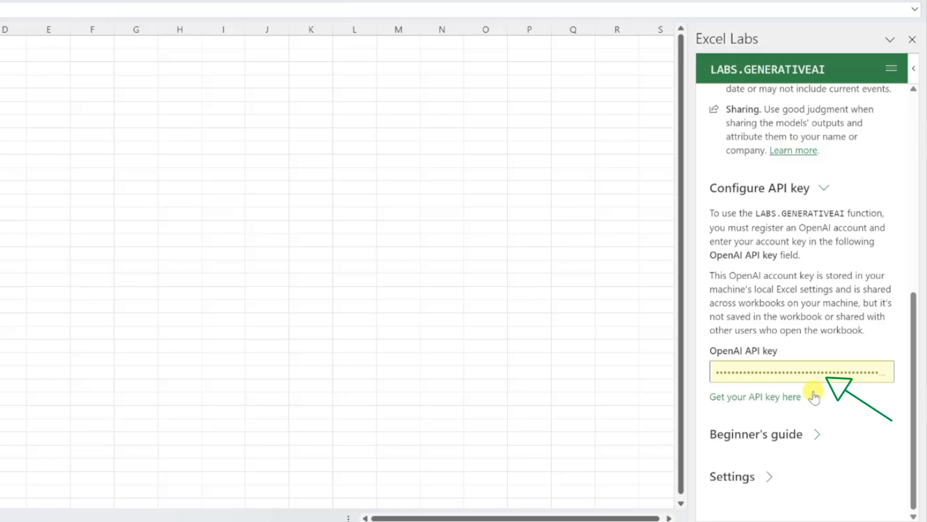
Step: Follow the add-in's link to OpenAI in the browser, sign in and open the API keys page
left_click(814, 395)
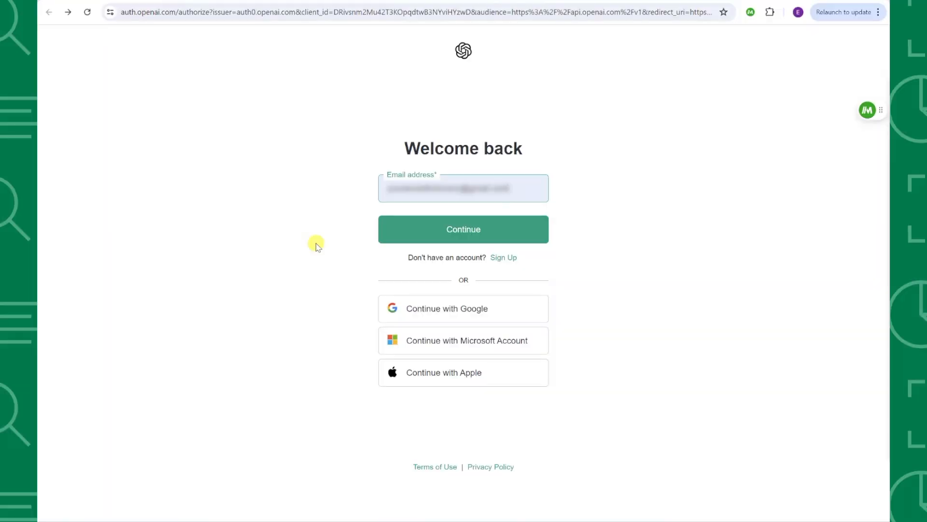
left_click(384, 236)
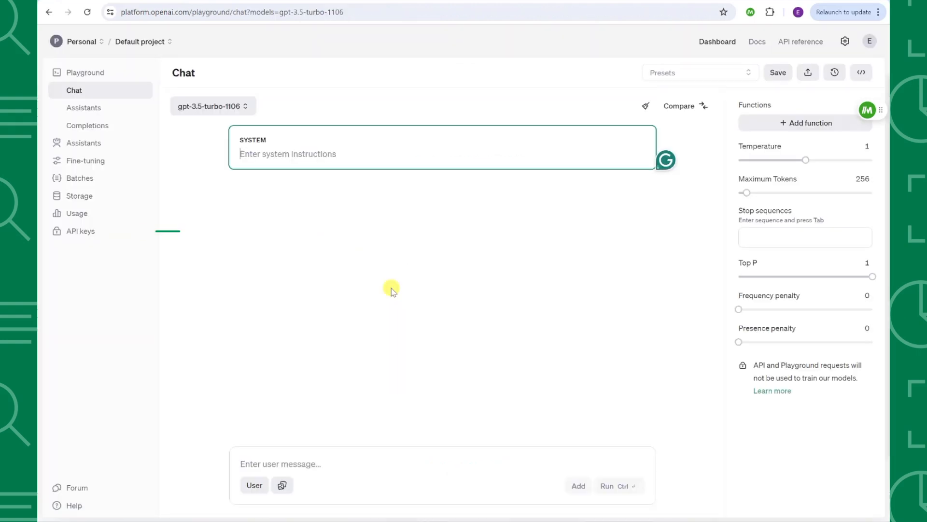
left_click(125, 236)
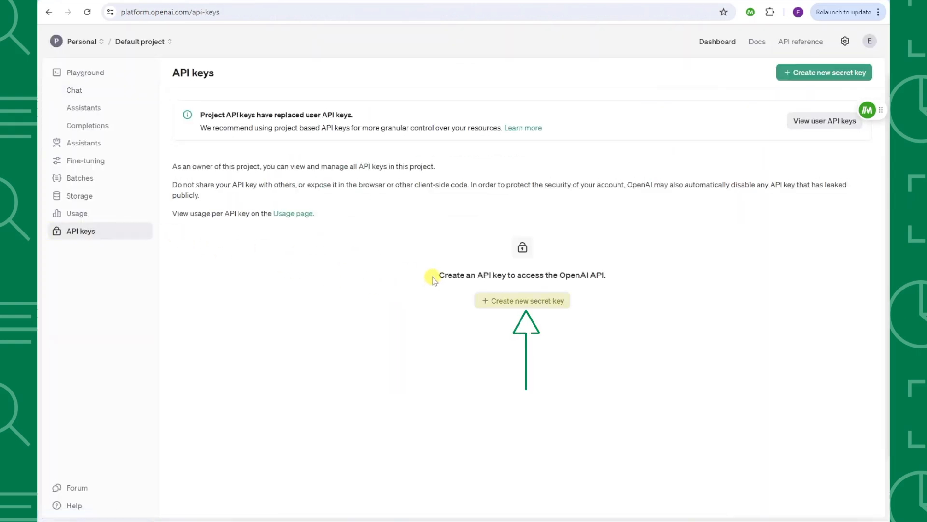
Step: Create a new secret key named "labs" for the default project with all permissions
left_click(496, 300)
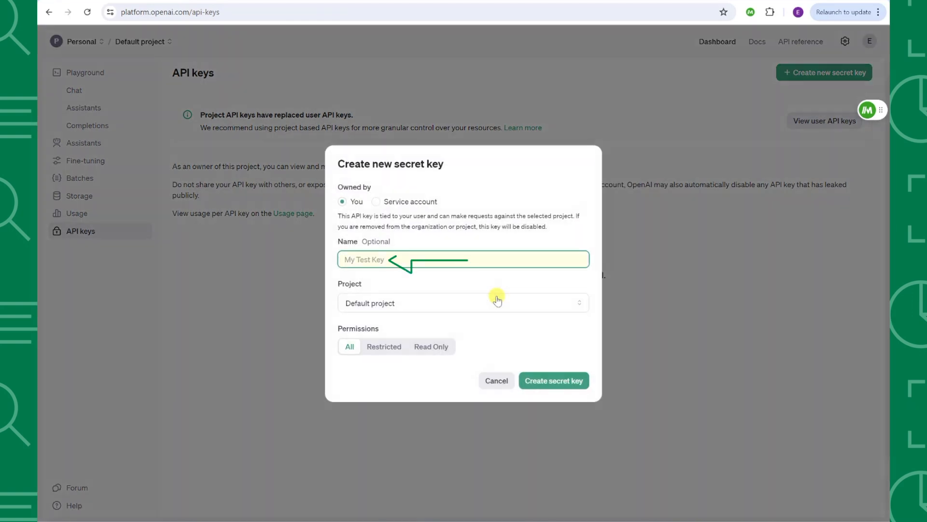
type("labs")
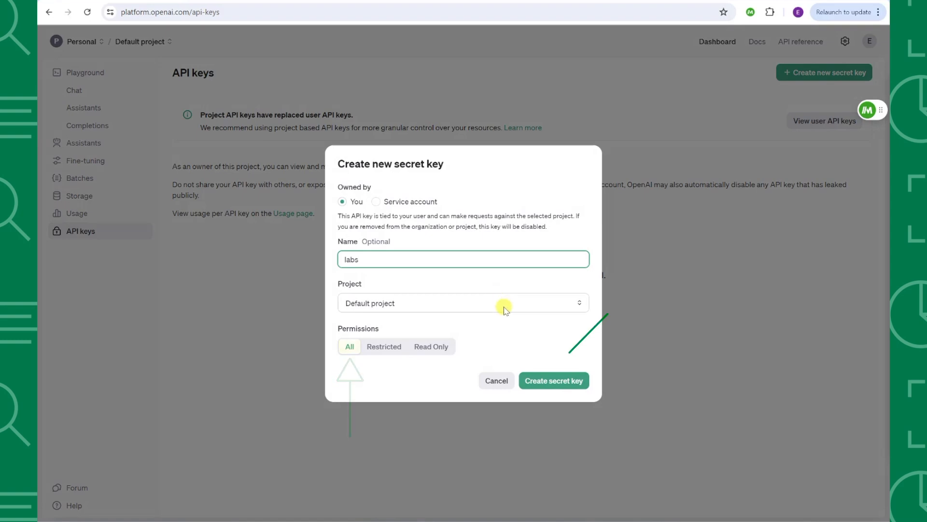
left_click(545, 382)
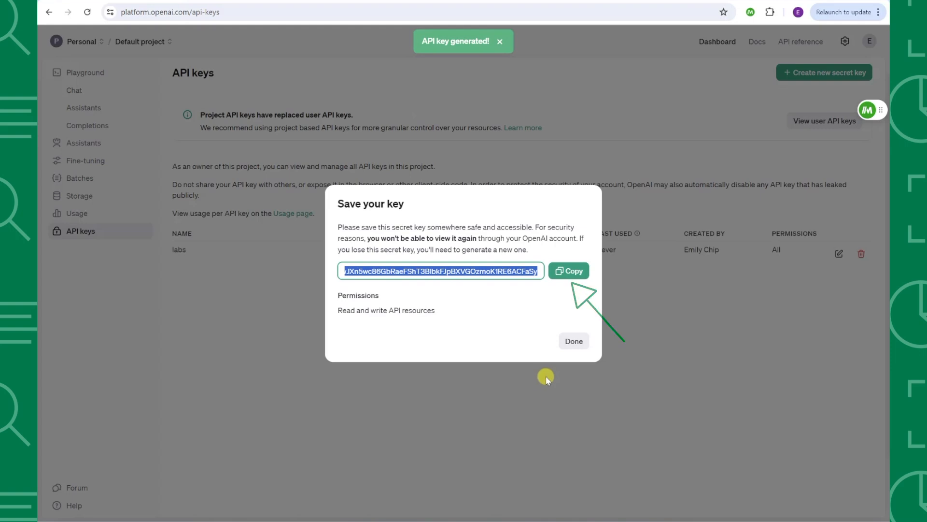
Step: Copy the generated secret key and paste it into the OpenAI API key field of Excel Labs, replacing the existing entry
left_click(569, 273)
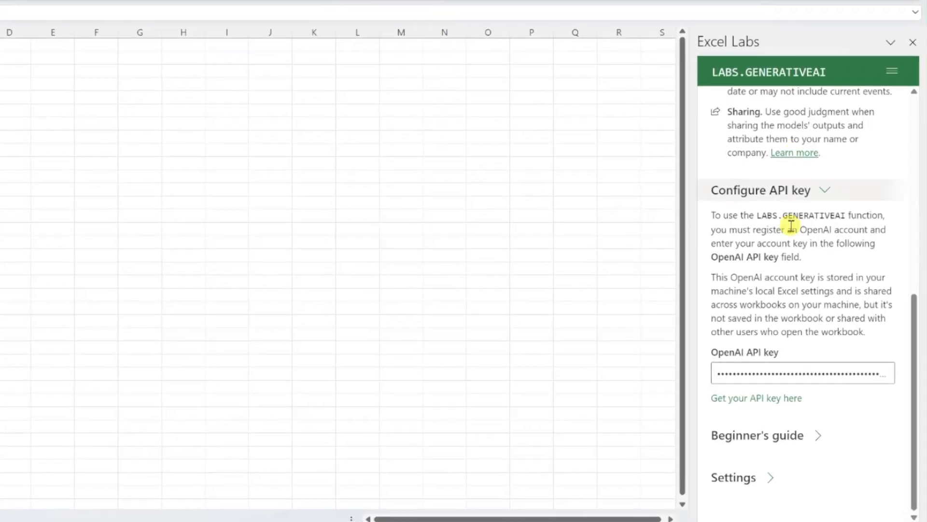
triple_click(779, 370)
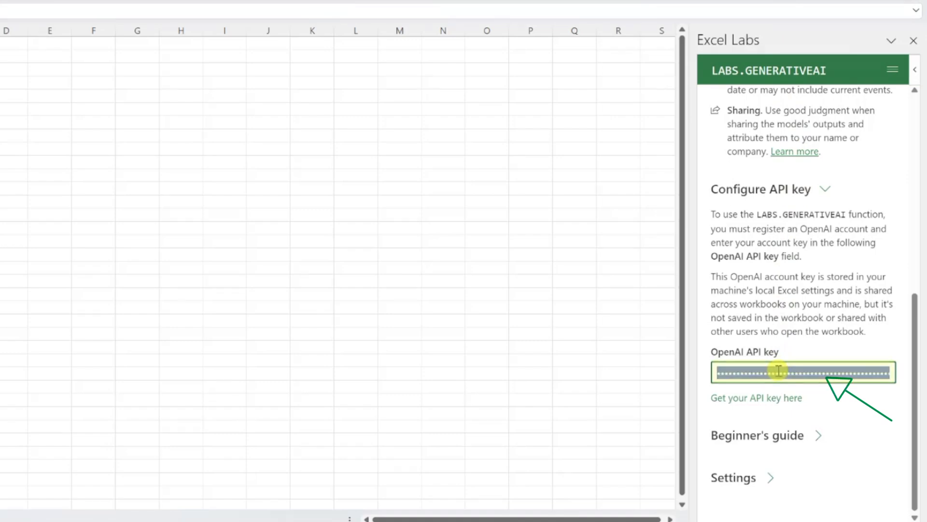
key("ctrl+v")
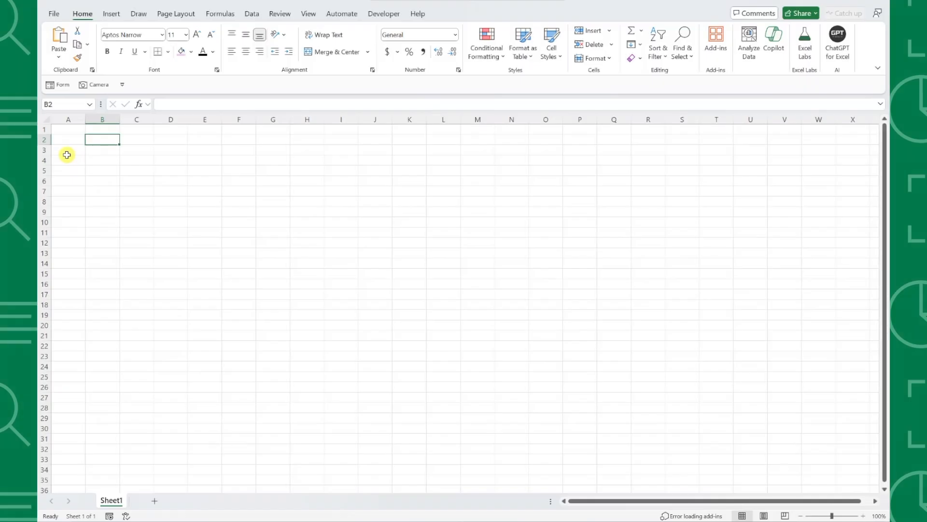
Step: Start a LABS.GENERATIVEAI formula in B2 and step through its temperature, max_tokens and model arguments
type("=labs")
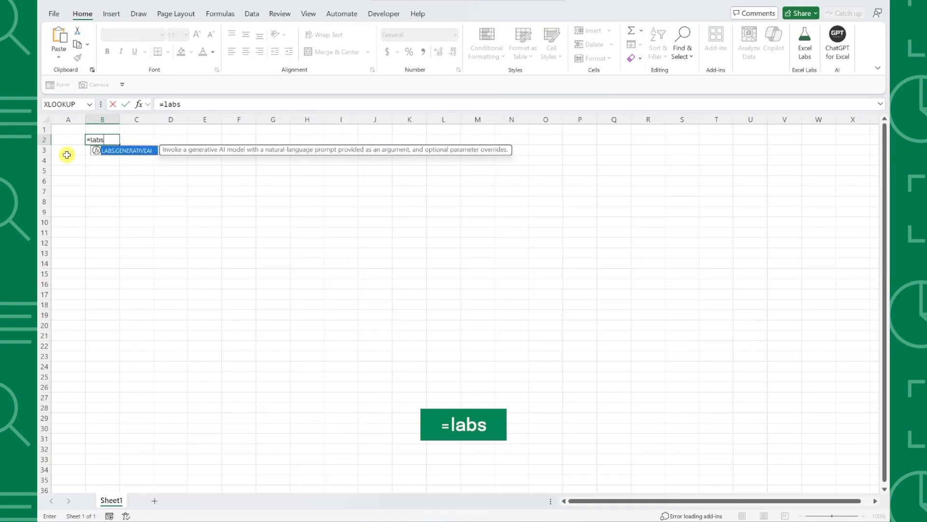
key("Tab")
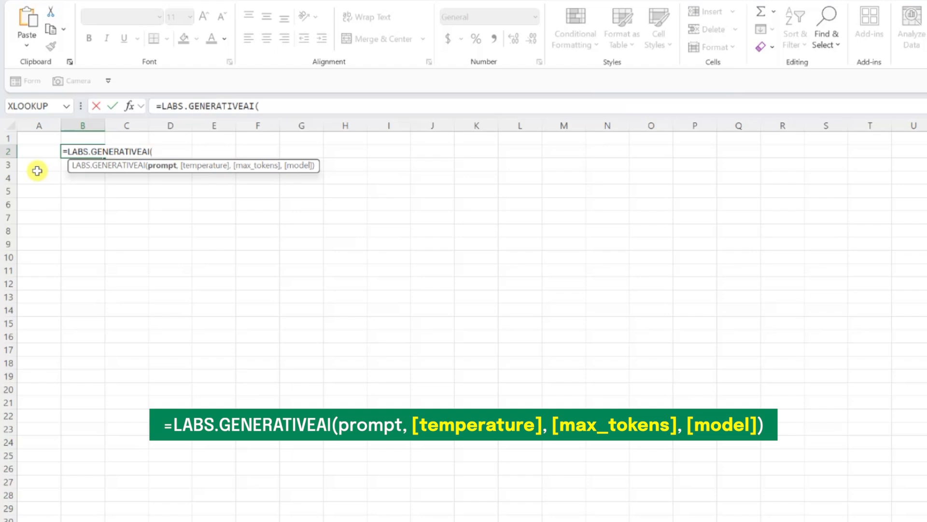
type(",")
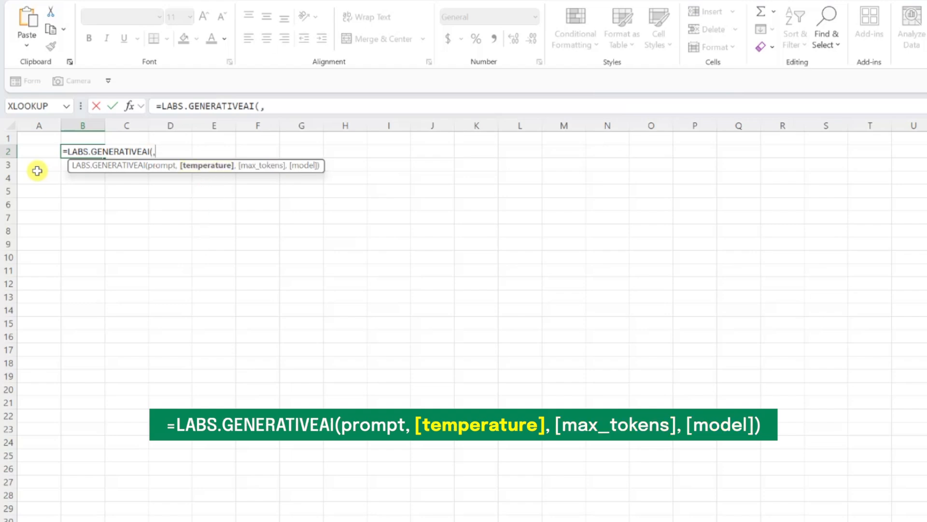
type(",")
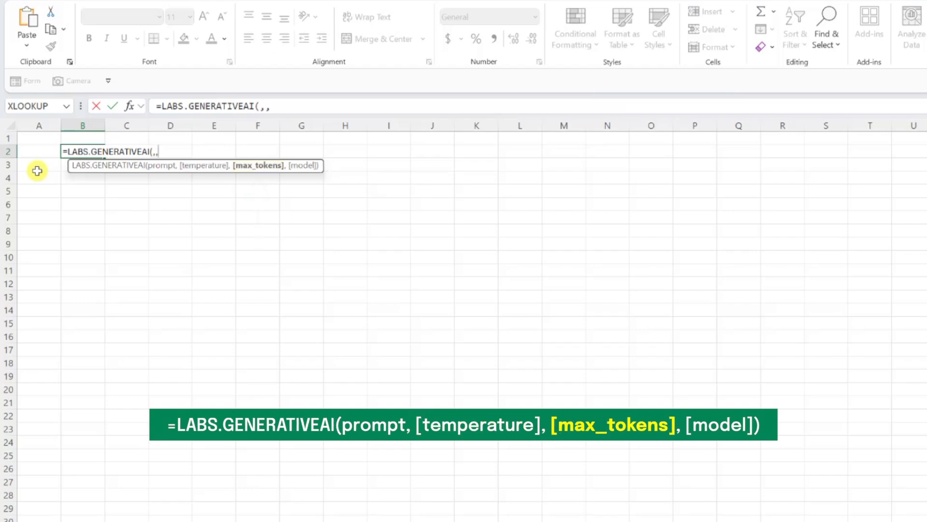
type(",")
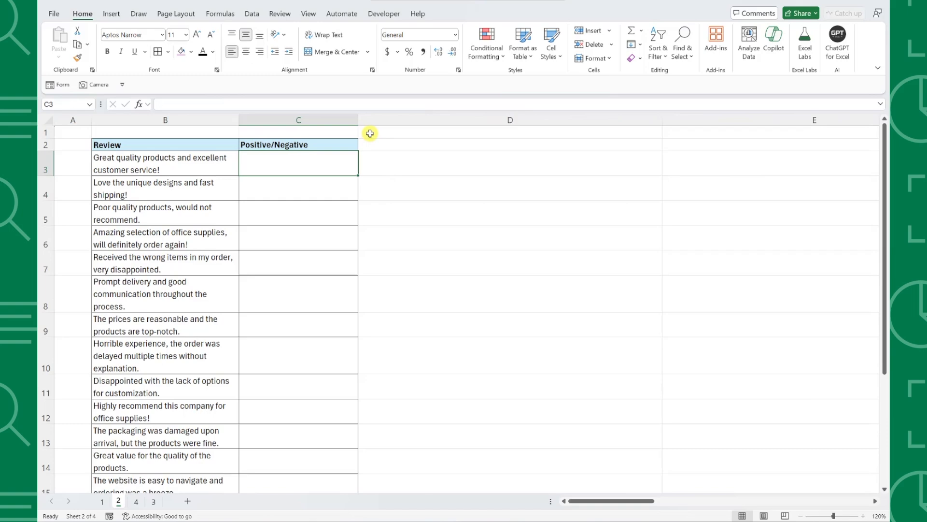
Step: Enter =LABS.GENERATIVEAI("describe this review as positive or negative: "&B3) in C3 and fill it down the Positive/Negative column
type("=")
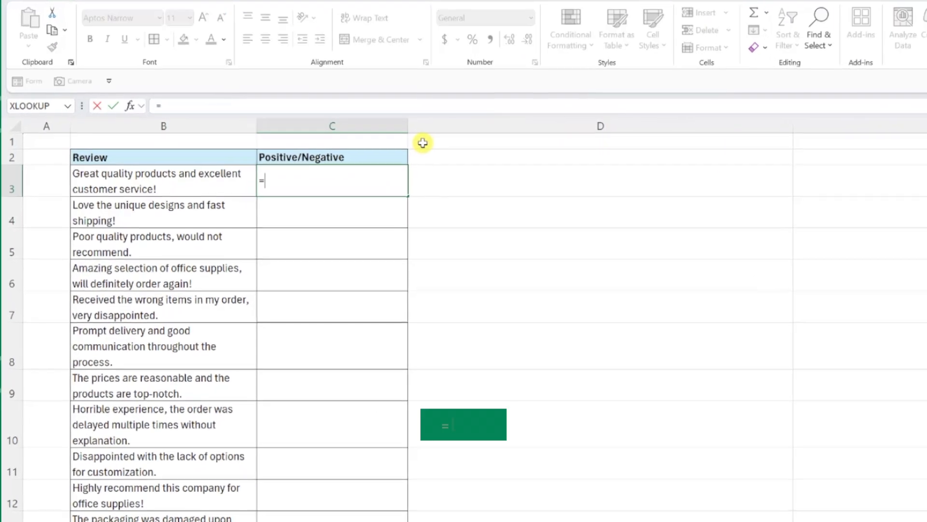
type("labs")
key("Tab")
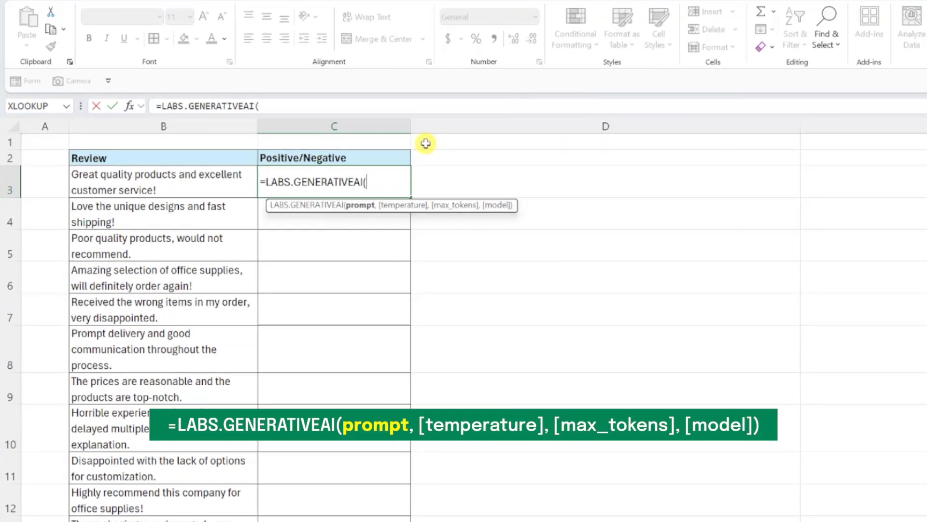
type("\"describe this review")
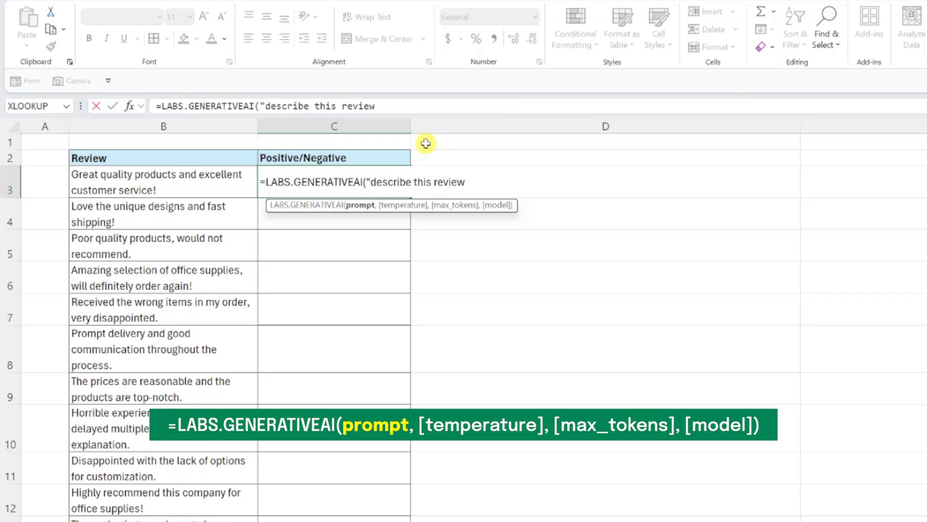
type(" as positive or negative:")
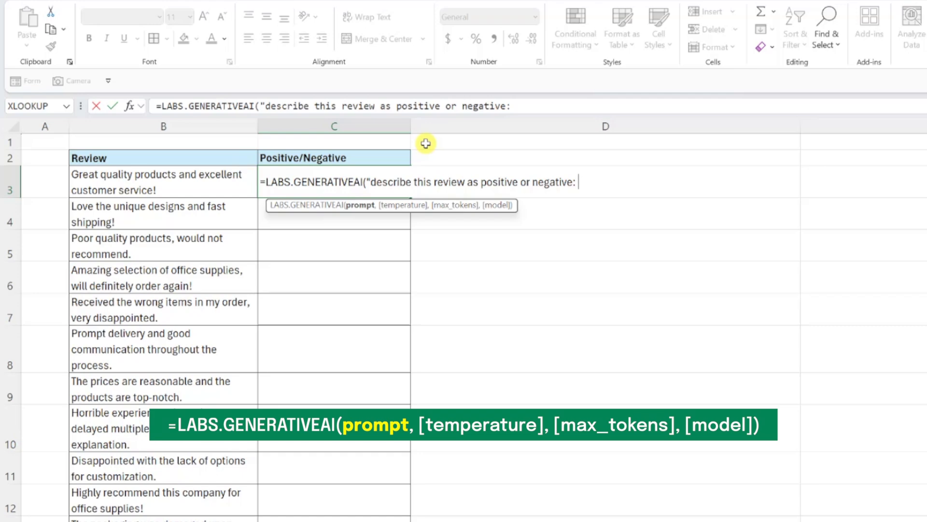
type("\"&")
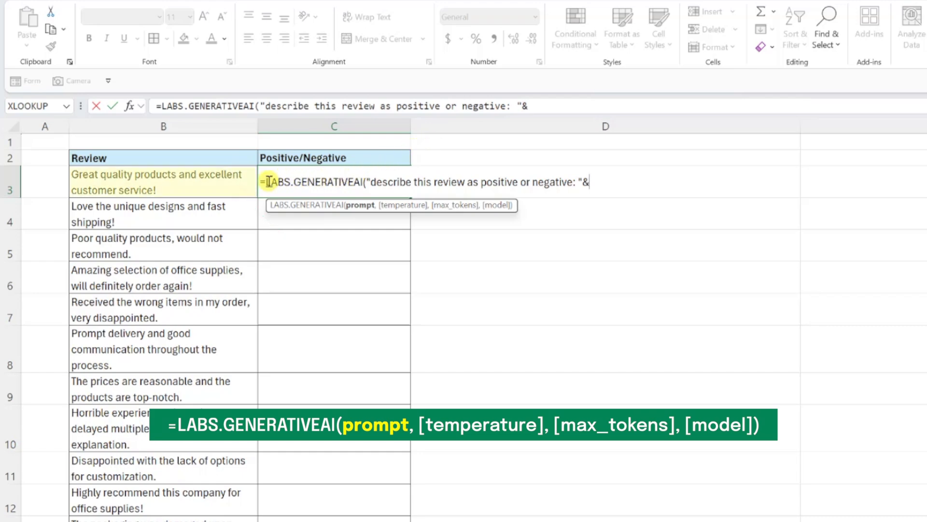
left_click(241, 179)
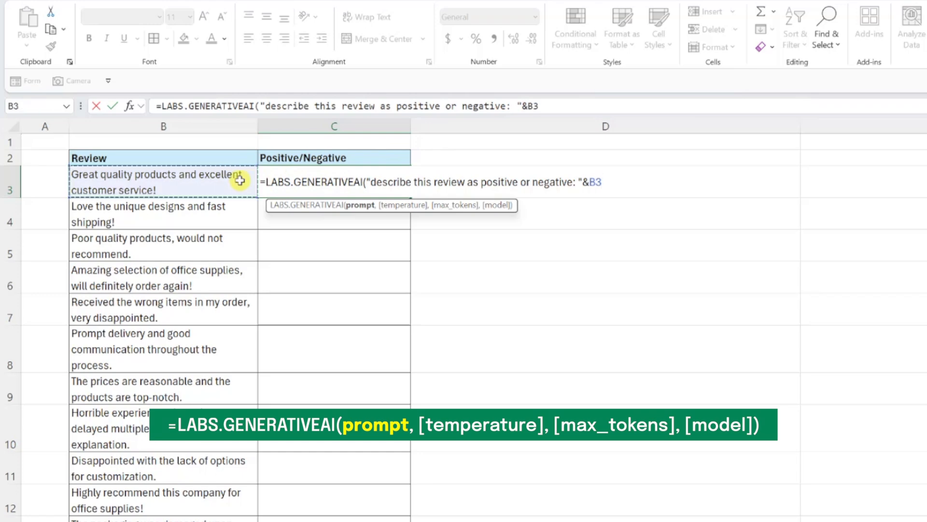
key("Return")
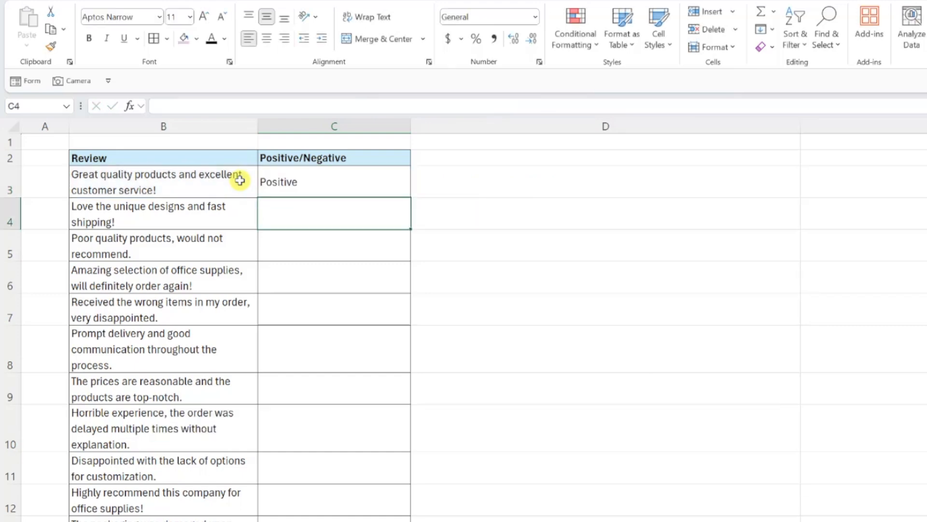
key("Up")
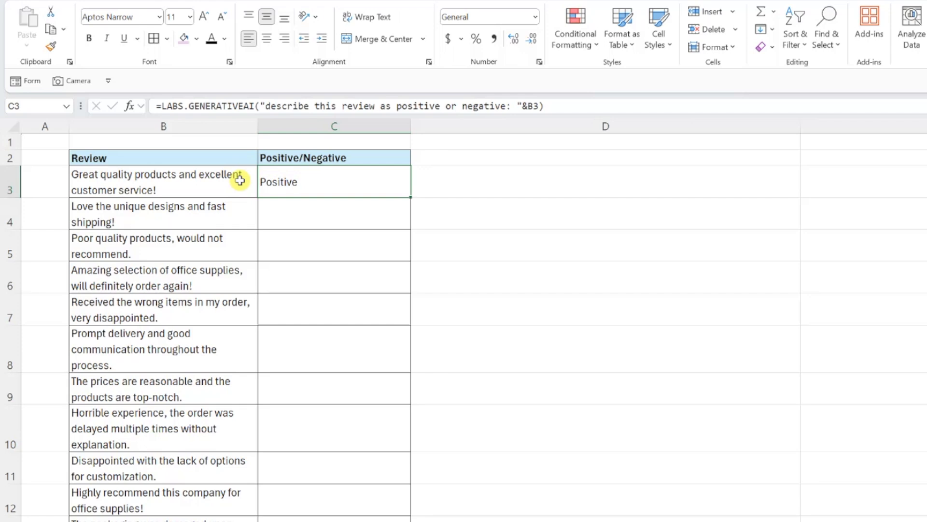
double_click(410, 196)
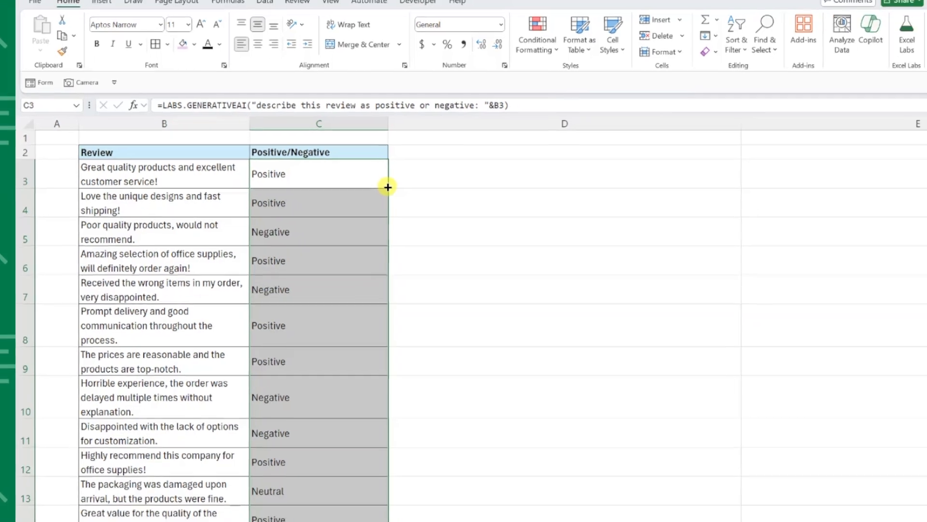
key("Down")
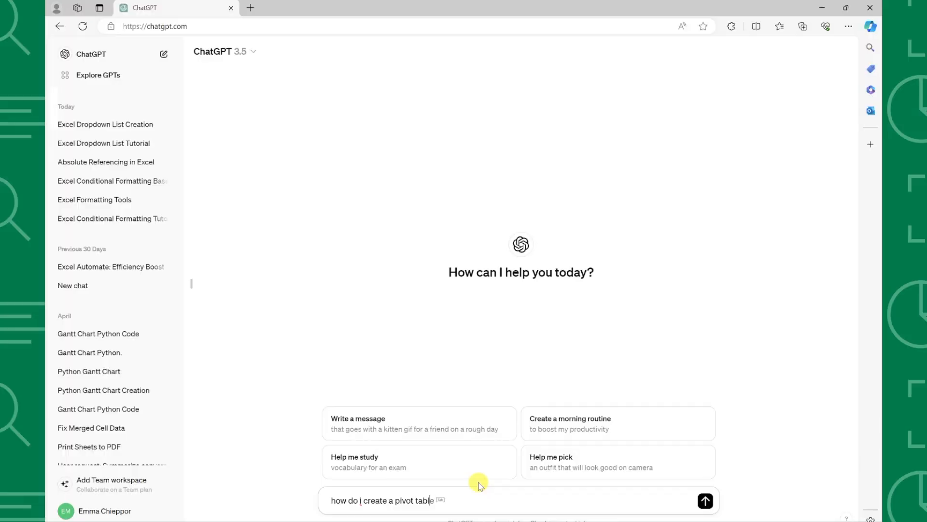
type("in excel")
key("Return")
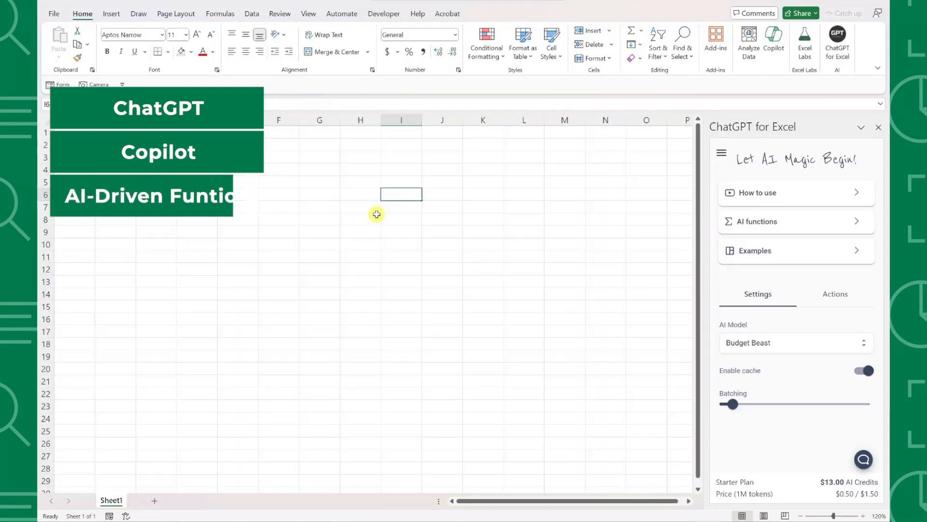
type("=ai")
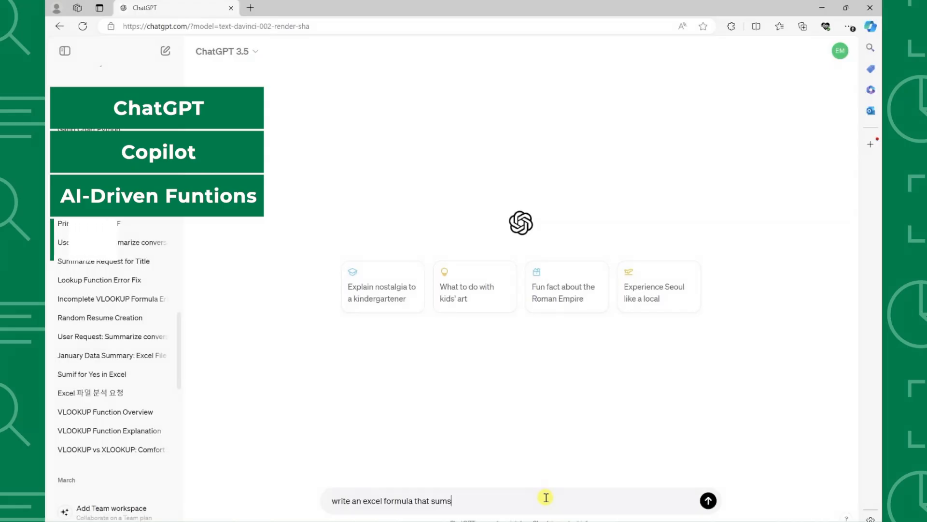
key("Return")
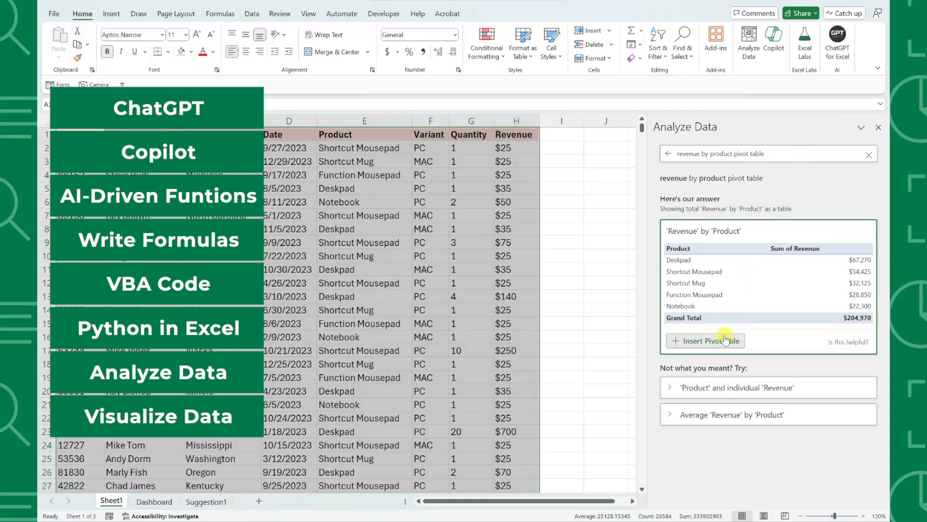
left_click(726, 340)
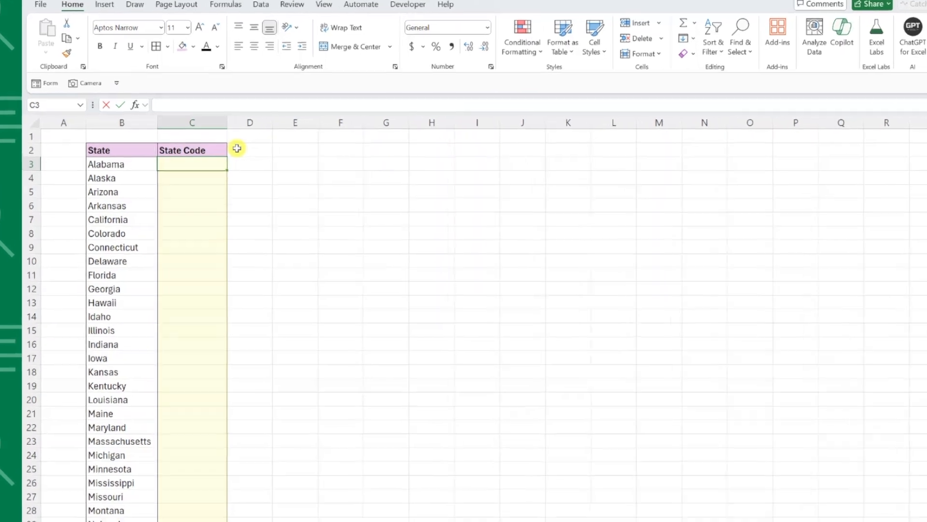
Step: Enter =LABS.GENERATIVEAI("return the two letter state code for this state: "&B3) in C3 of the State Code column
type("=labs")
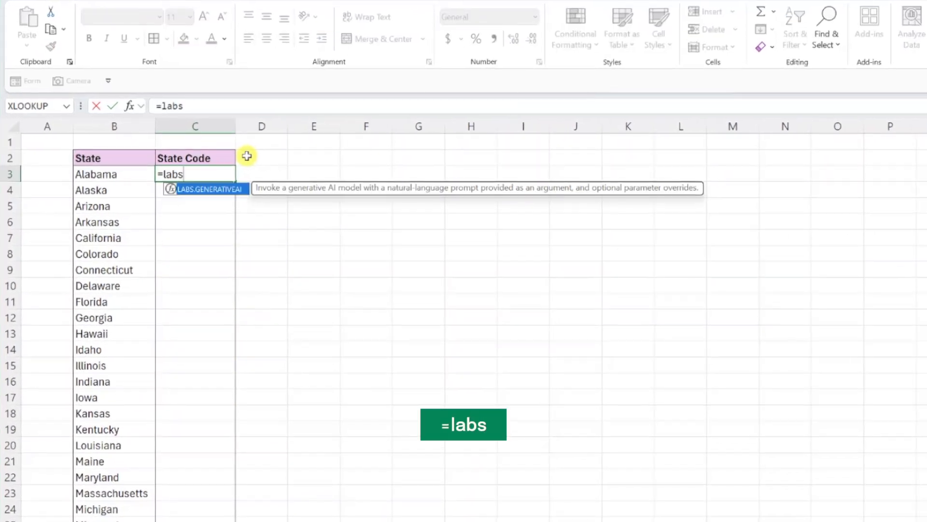
type(".g")
key("Tab")
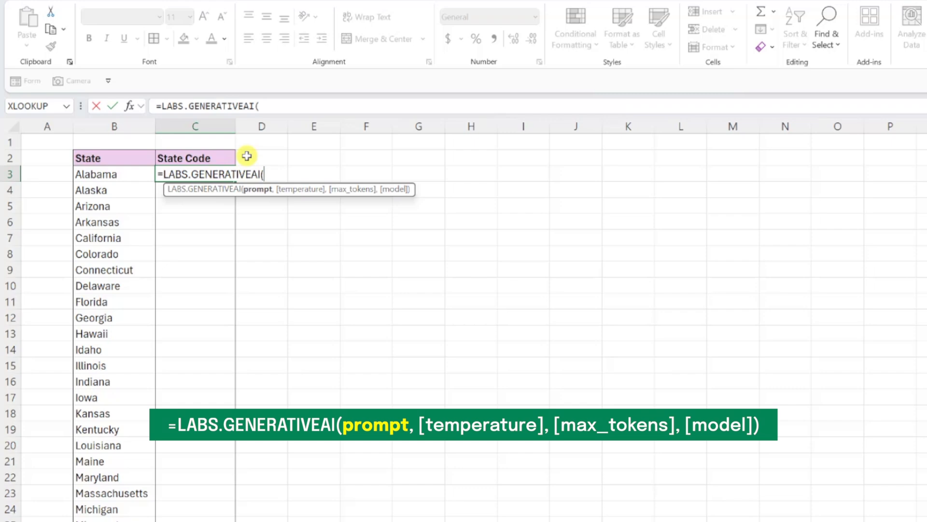
type("\"return the two letter state code ")
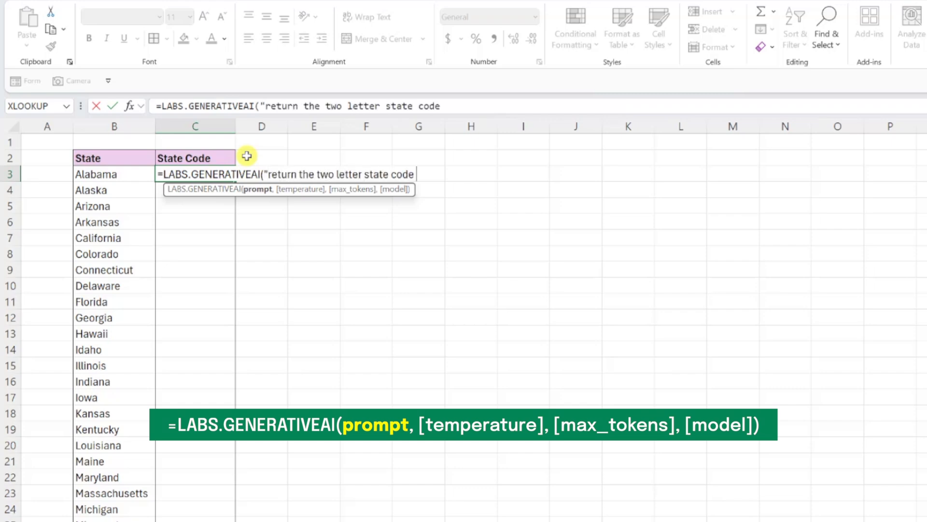
type("for this state:")
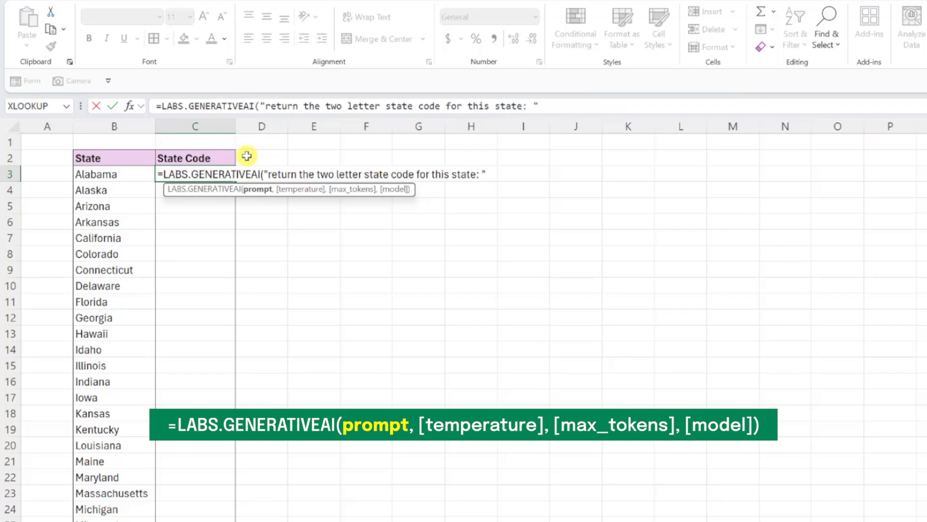
type(" \"&")
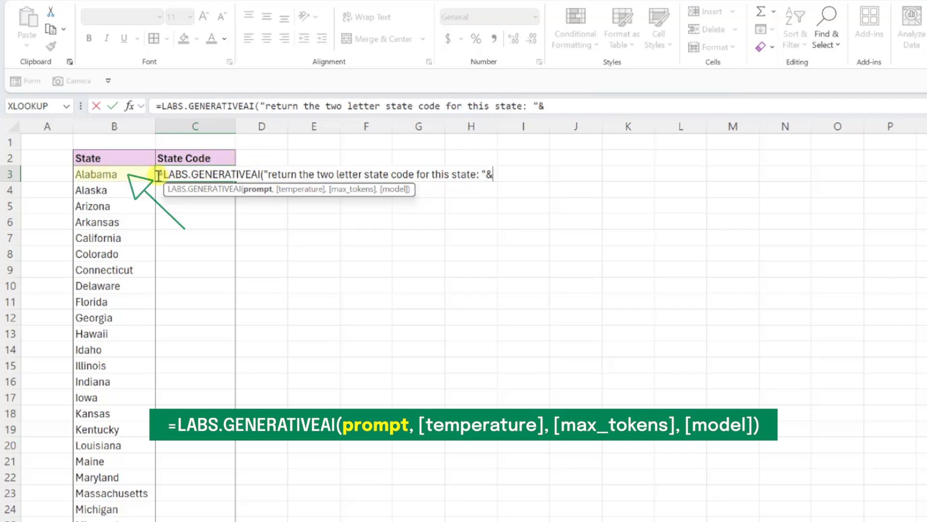
left_click(139, 174)
key("Return")
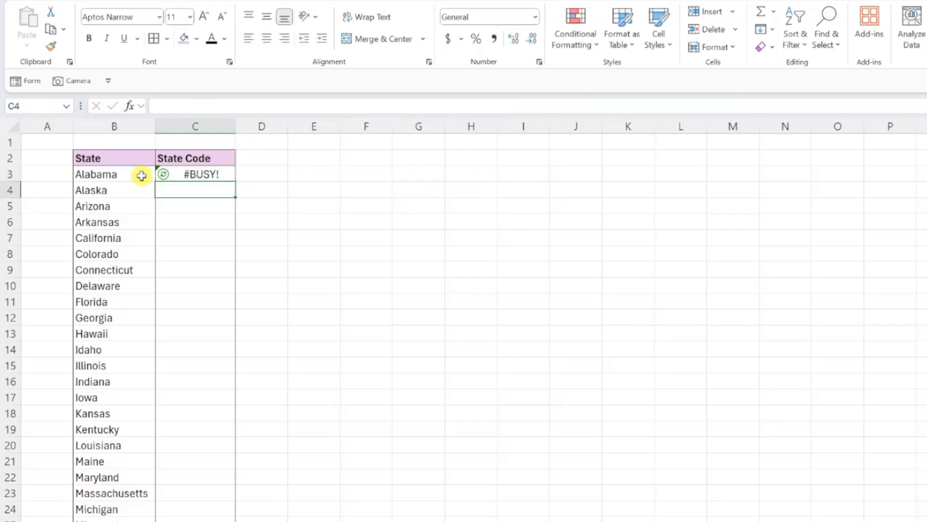
Step: Fill the C3 formula down the State Code column for all the listed states
left_click(208, 178)
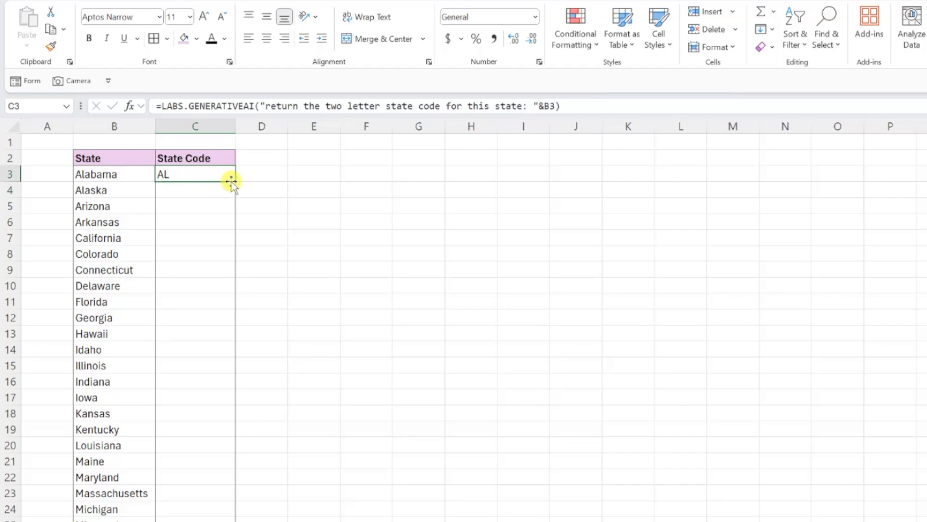
double_click(231, 182)
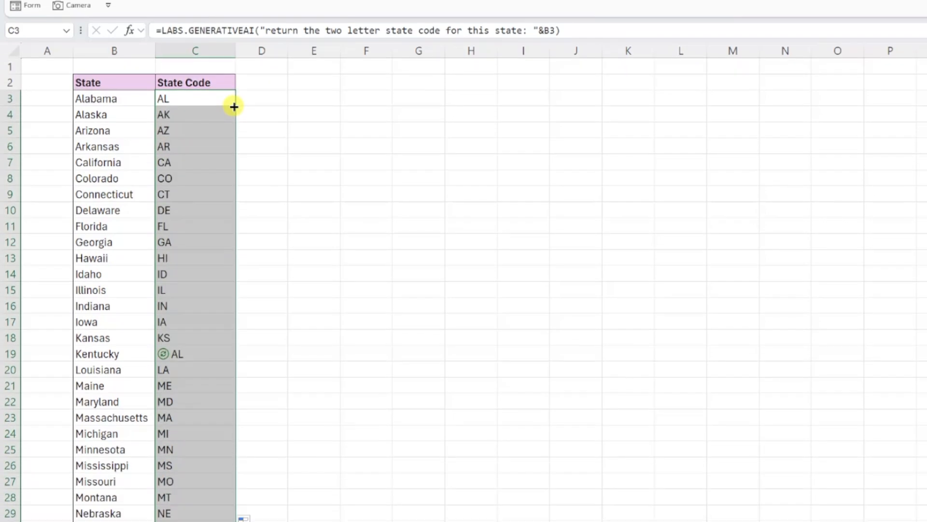
left_click(235, 107)
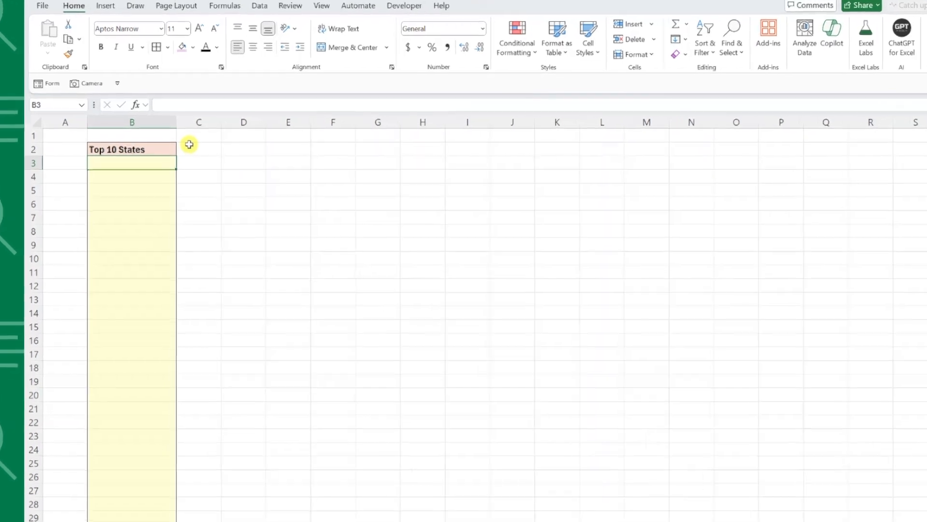
Step: Enter =LABS.GENERATIVEAI("list the 10 largest US states") in B3 under Top 10 States
type("=labs.g")
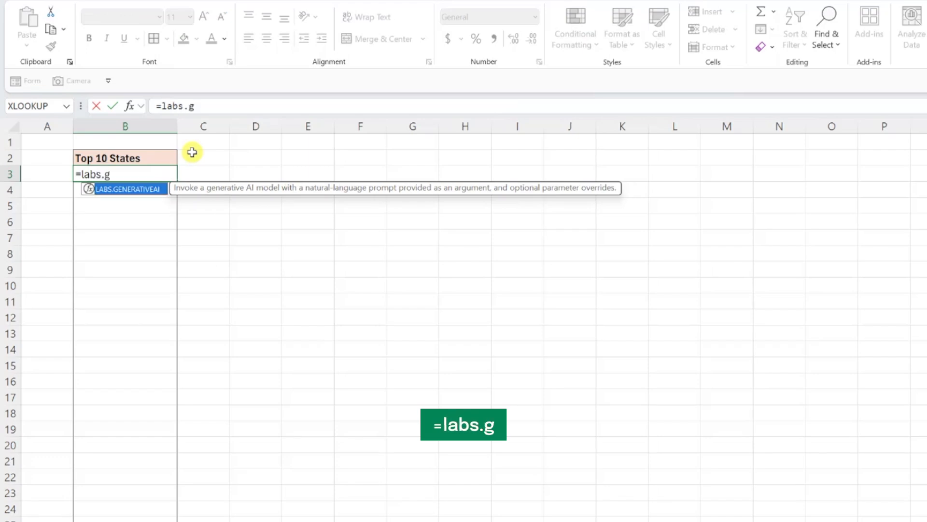
key("Tab")
type("\"li")
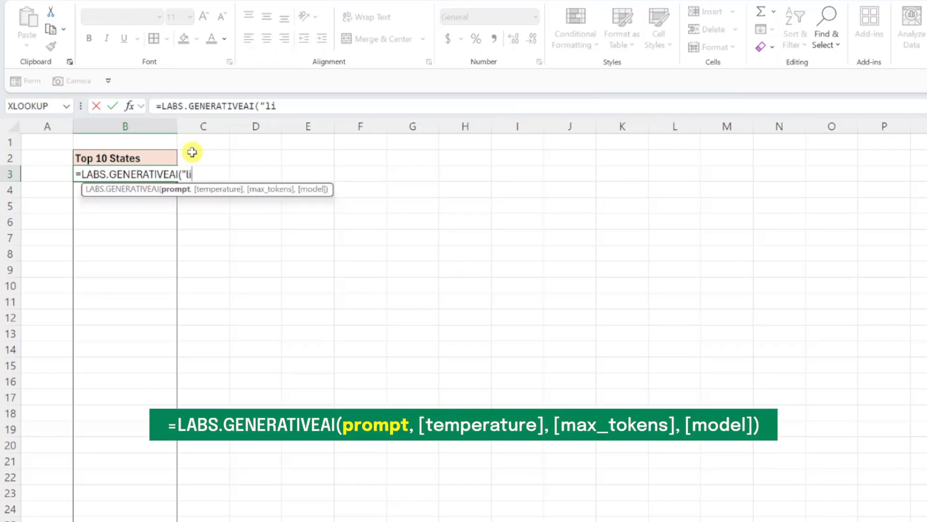
type("st the 10 largest US states")
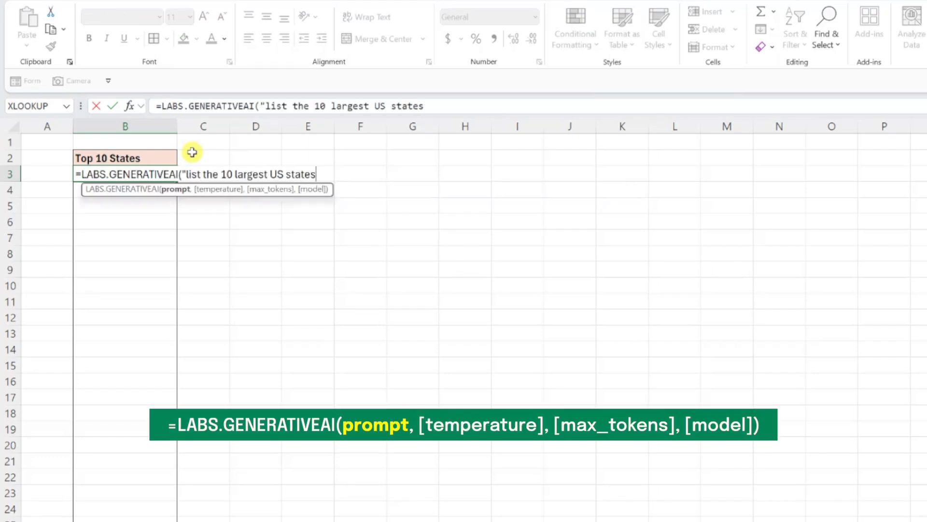
key("Return")
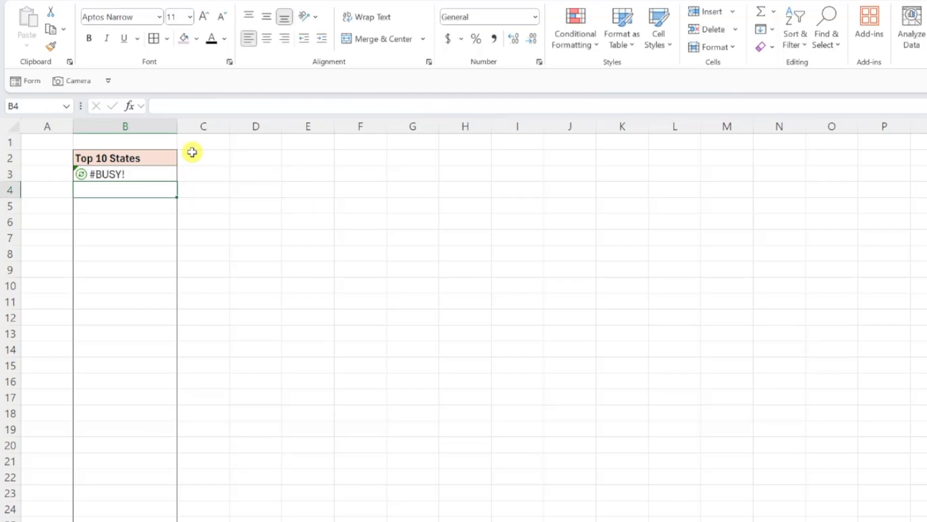
Step: Extend the prompt in the B3 formula with "separed by a comma" after "US states"
key("Up")
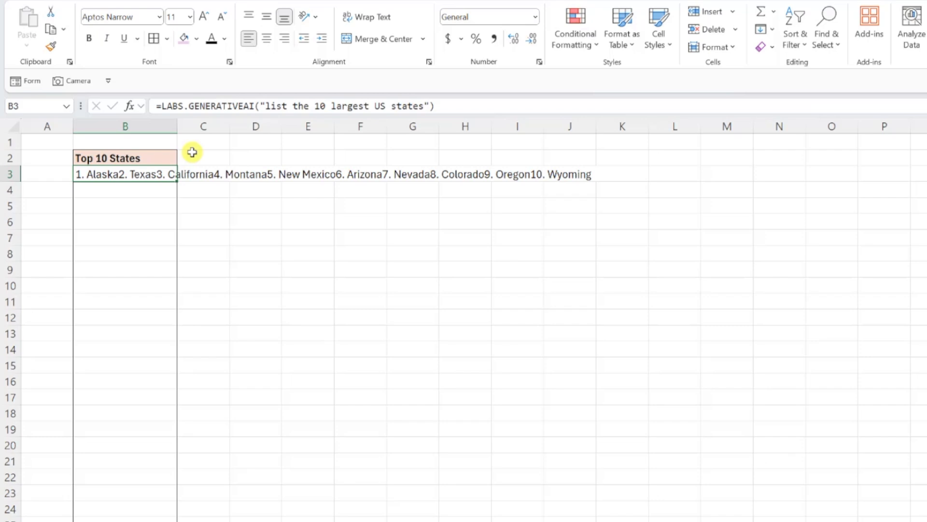
left_click(424, 105)
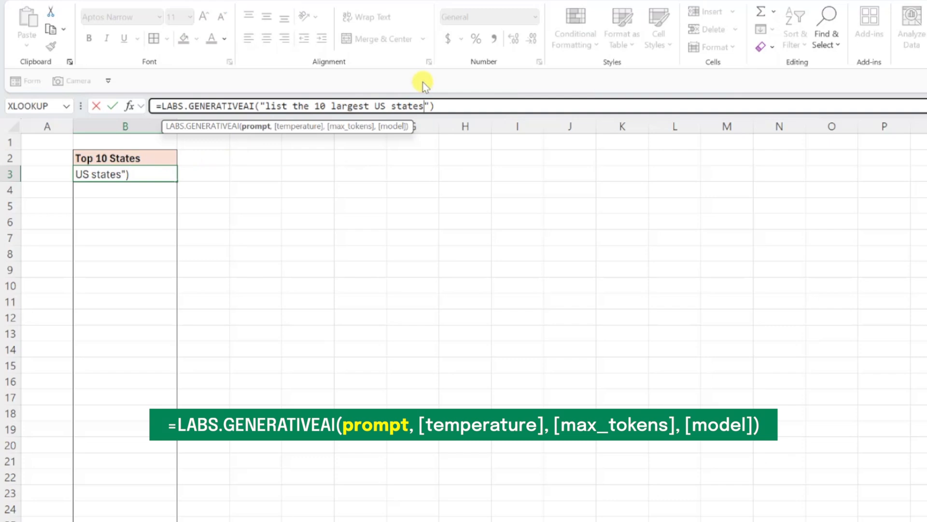
type("separed by a comma")
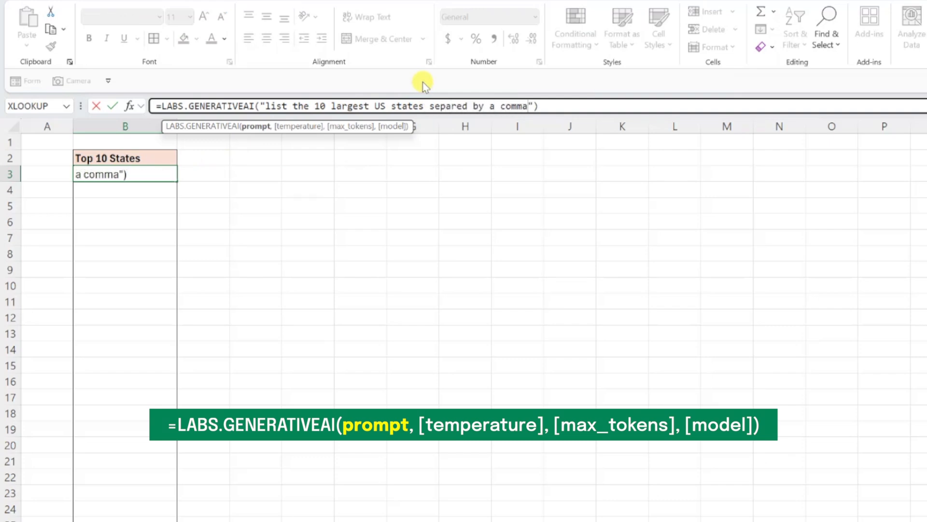
key("Return")
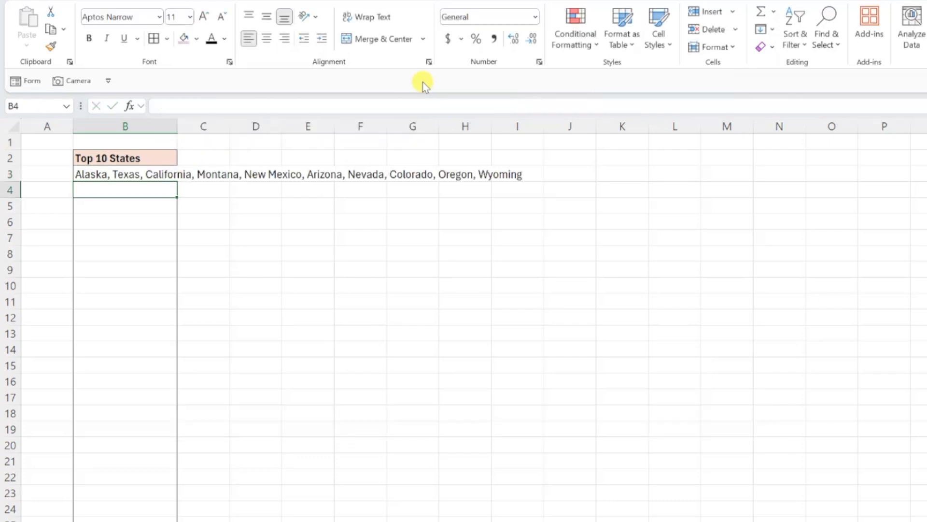
Step: Wrap the B3 formula in TEXTSPLIT, leaving the column delimiter empty and using ", " as the row delimiter
key("Up")
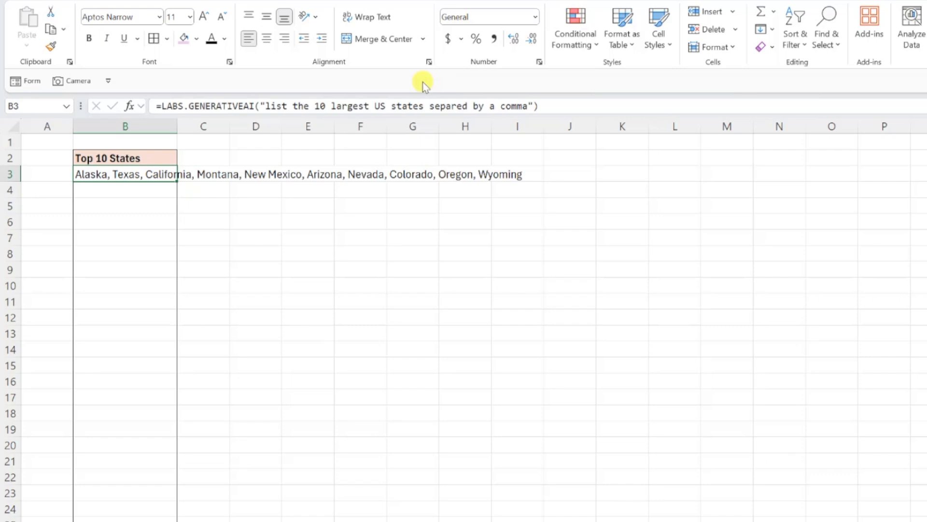
left_click(164, 106)
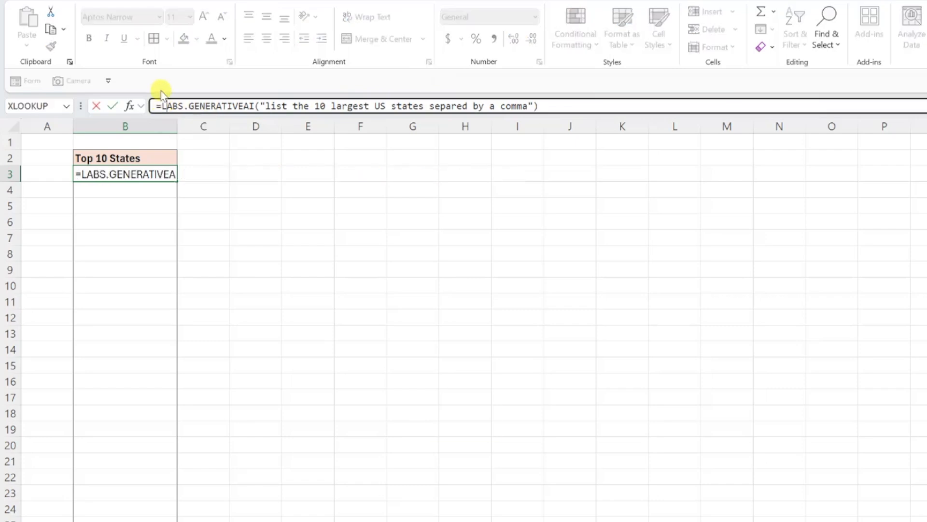
type("texts")
key("Tab")
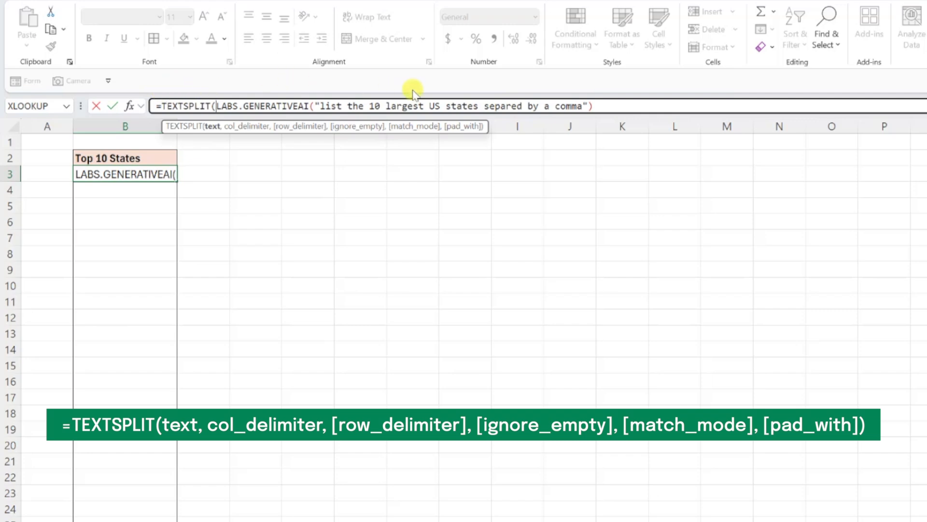
left_click(594, 104)
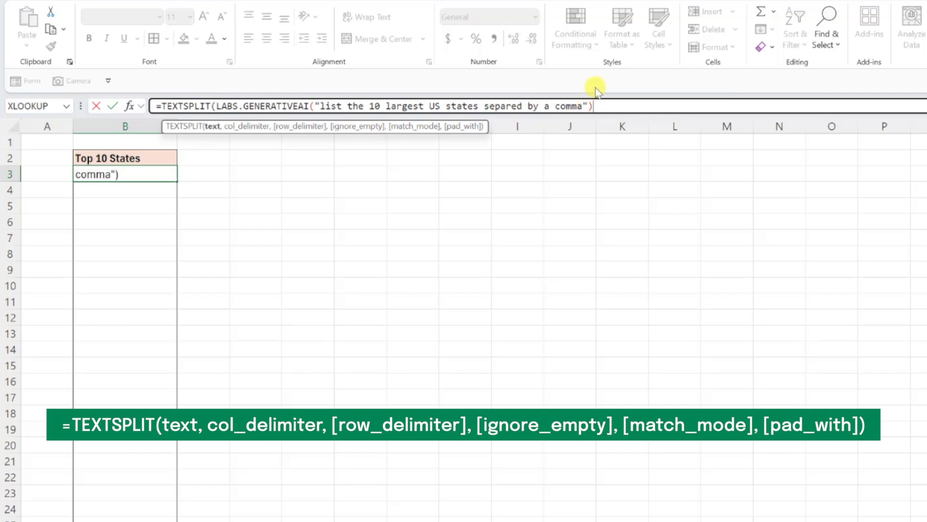
type(",,")
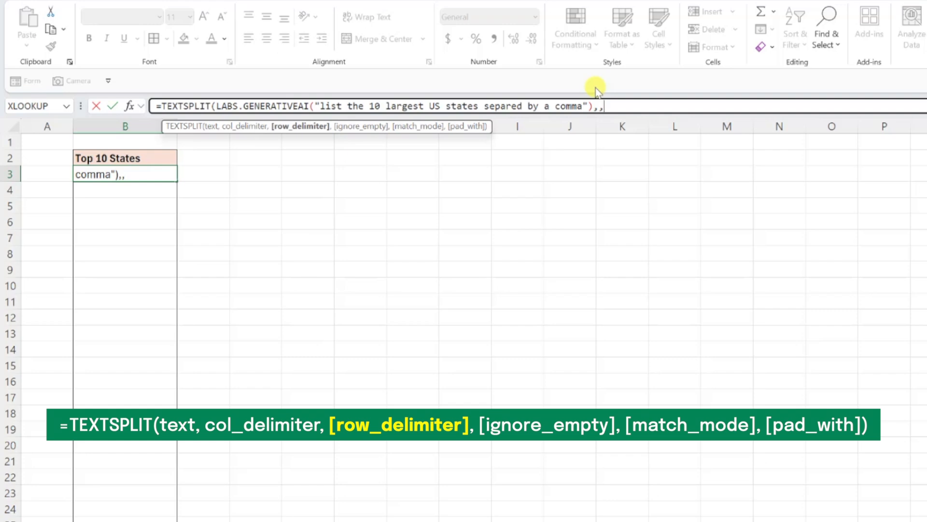
type("\", \")")
key("Return")
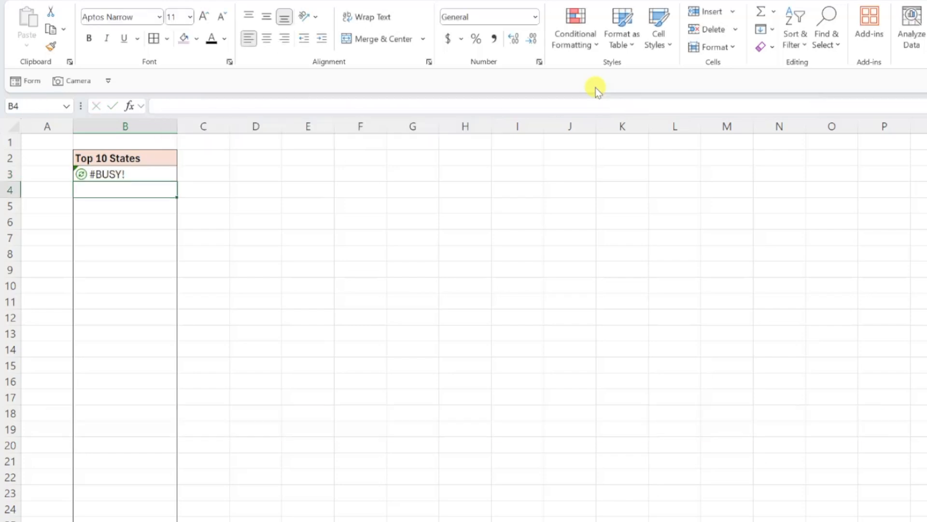